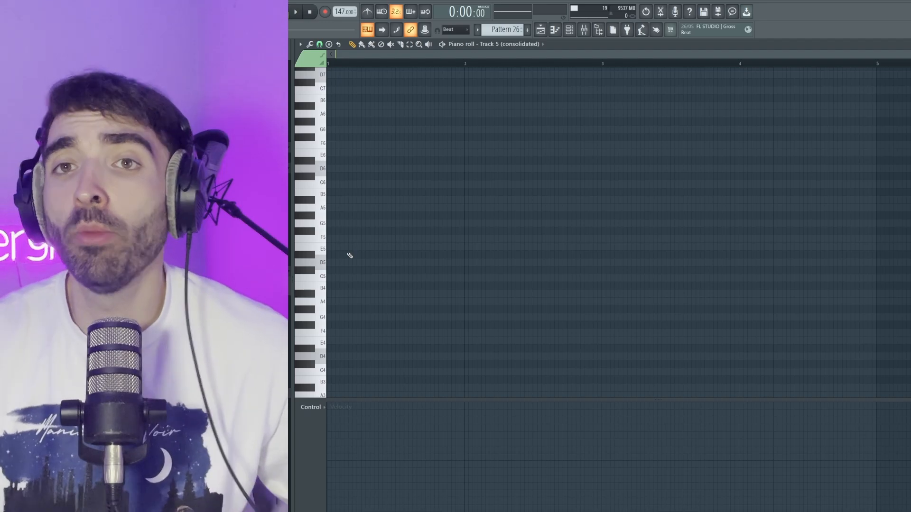
# Place sustained D5 and A5 notes from the start of bar 1, and lower the D5 note one octave to D4
pyautogui.click(341, 259)
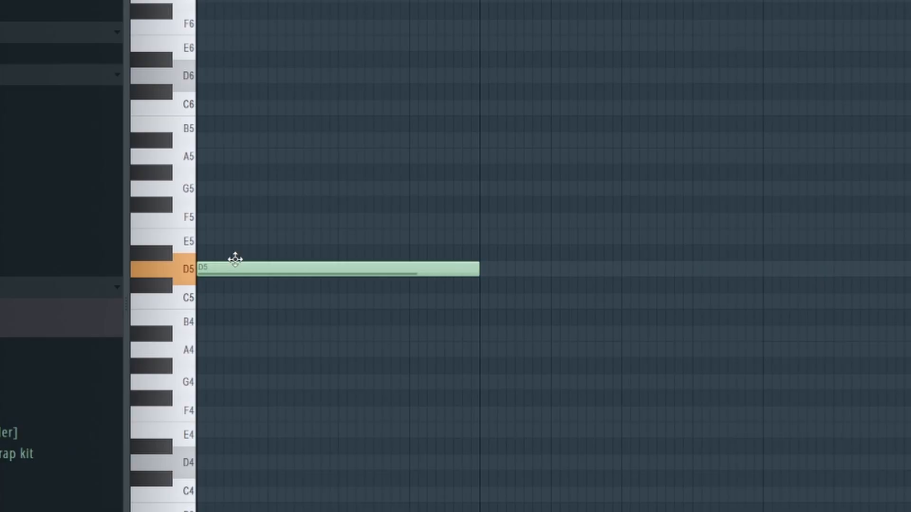
pyautogui.click(201, 221)
pyautogui.click(211, 154)
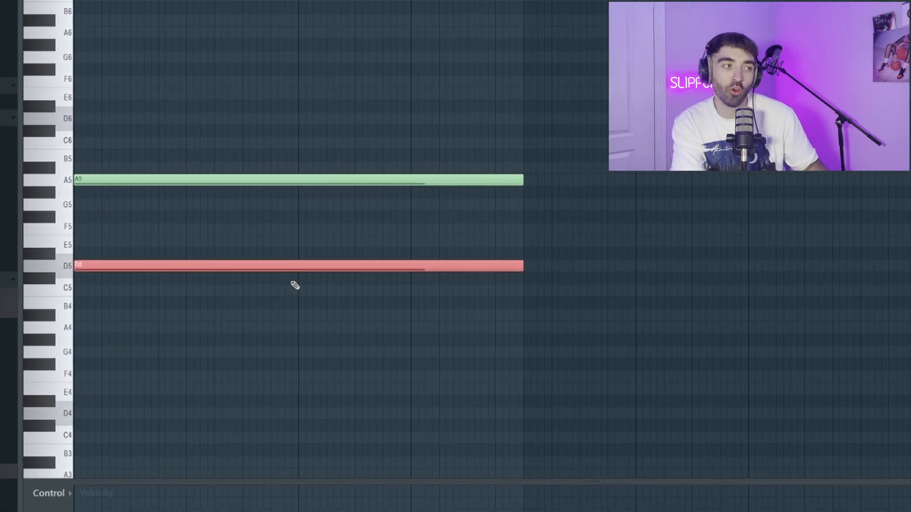
pyautogui.hotkey('ctrl', 'Down')
pyautogui.keyDown('ctrl'); pyautogui.click(284, 278); pyautogui.keyUp('ctrl')
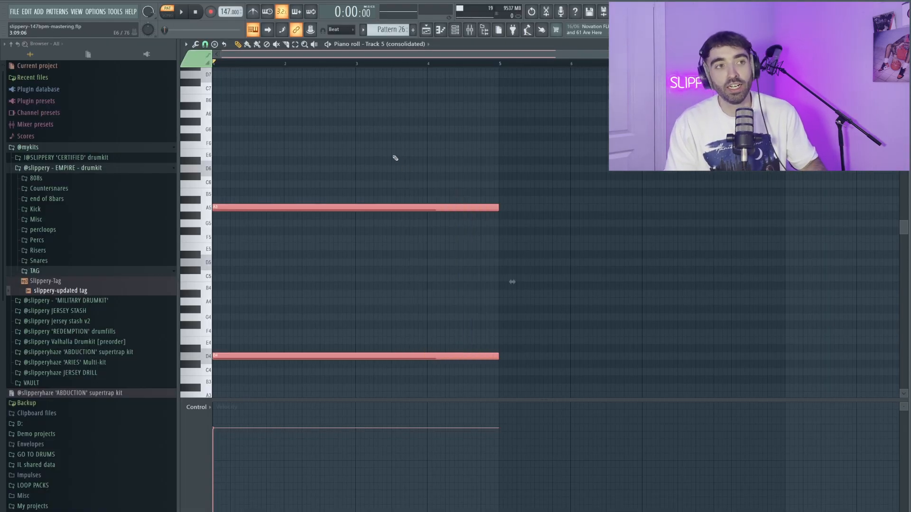
# Play back the sustained D4 and A5 notes and examine the E6 and F6 positions above them
pyautogui.hotkey('ctrl', 'b')
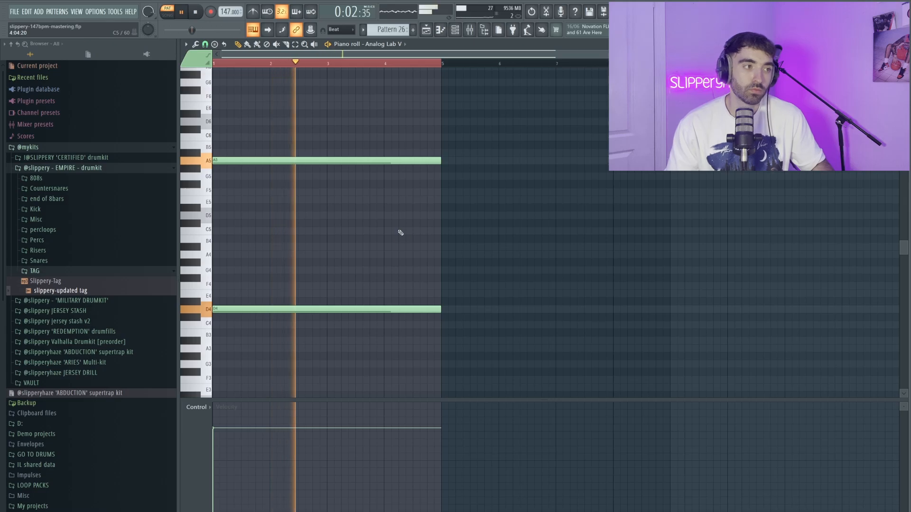
pyautogui.moveTo(443, 319); pyautogui.dragTo(411, 266)
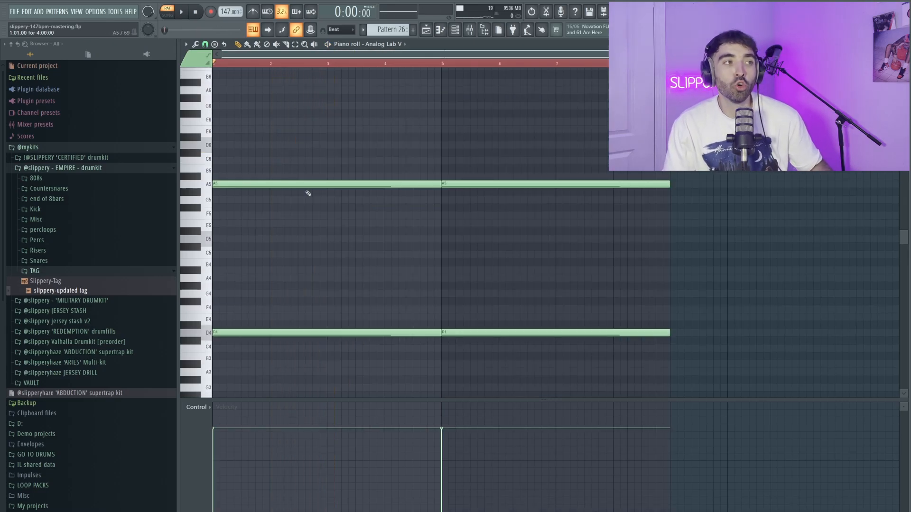
pyautogui.moveTo(307, 193); pyautogui.dragTo(319, 172)
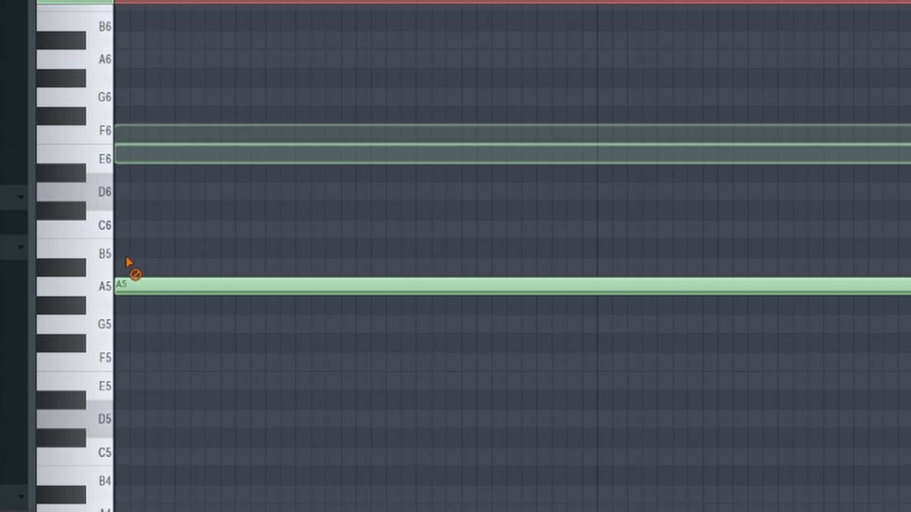
pyautogui.scroll(2, 418, 101)
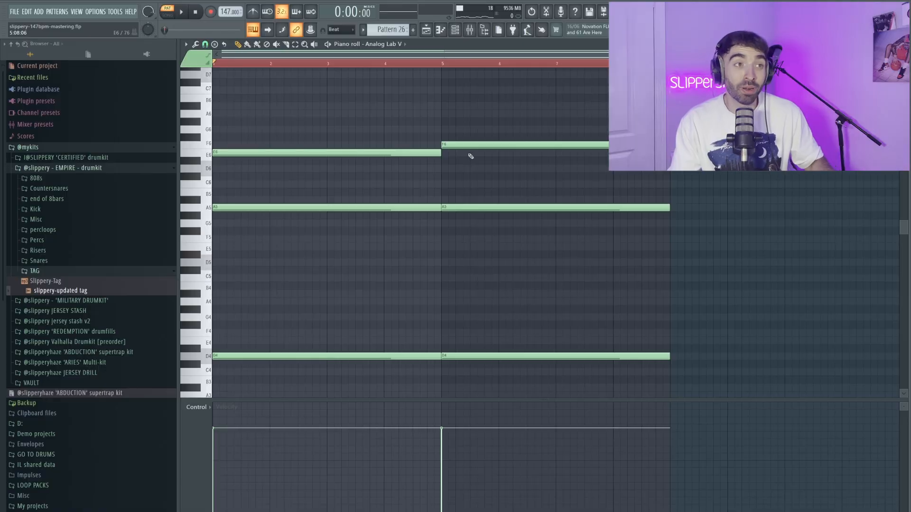
# Examine the NOGRAVITY ambient pad preset in Analog Lab V and play back the layered notes in the Kontakt #2 piano roll
pyautogui.moveTo(250, 71); pyautogui.dragTo(313, 120)
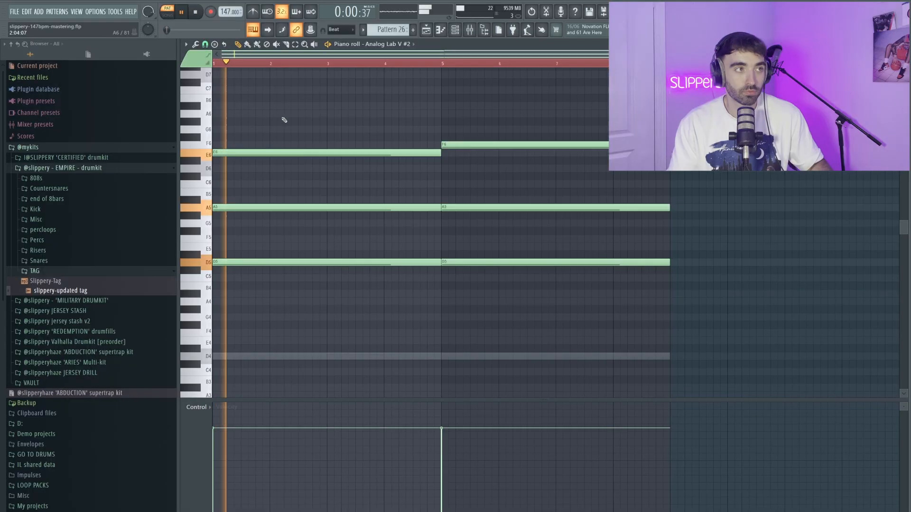
pyautogui.scroll(2, 284, 120)
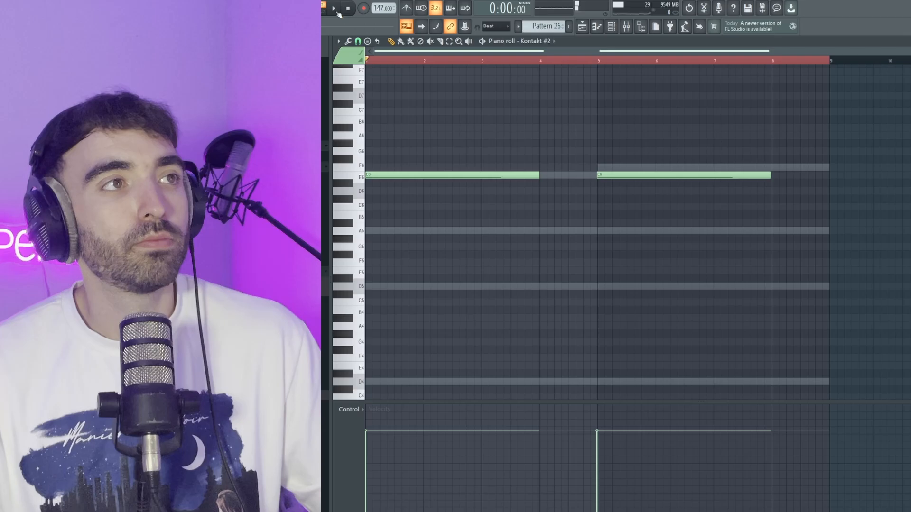
pyautogui.press('space')
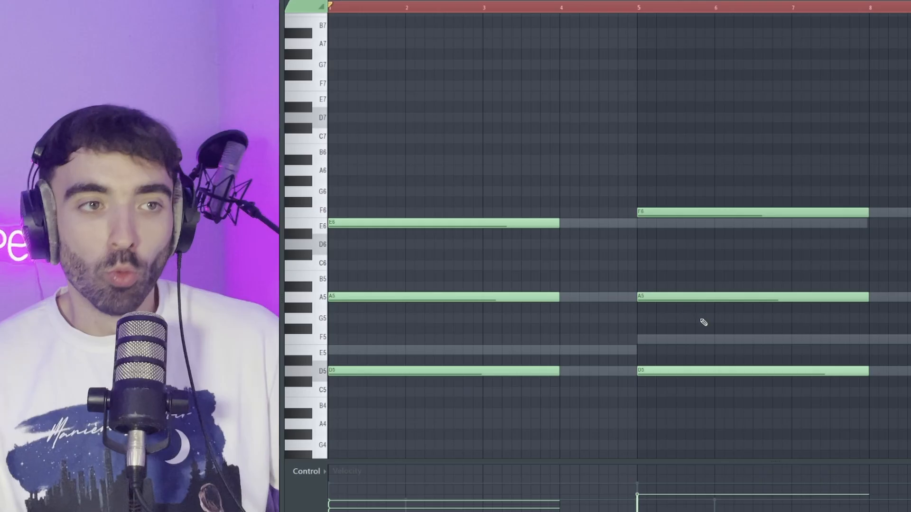
# Raise the chord notes in both halves of the pattern one octave and strum their start times with the Strumizer
pyautogui.moveTo(862, 419); pyautogui.dragTo(460, 171)
pyautogui.hotkey('ctrl', 'Up')
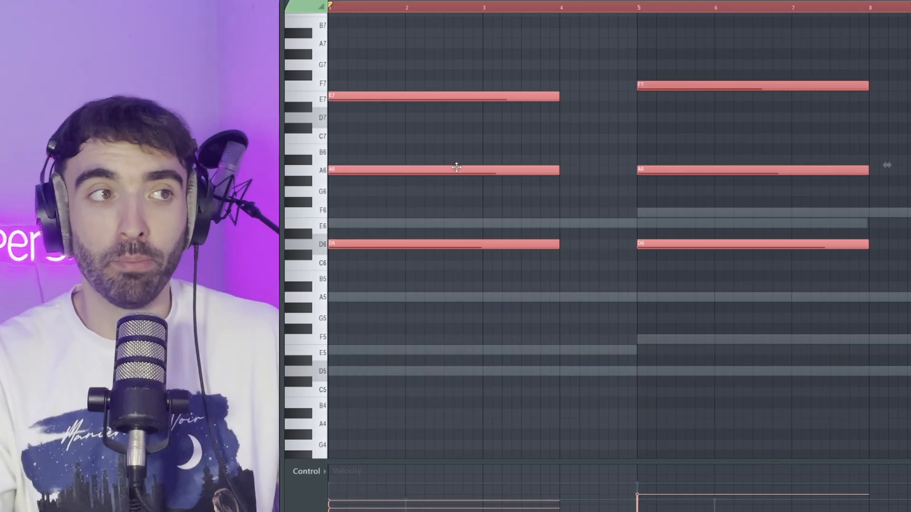
pyautogui.hotkey('alt', 's')
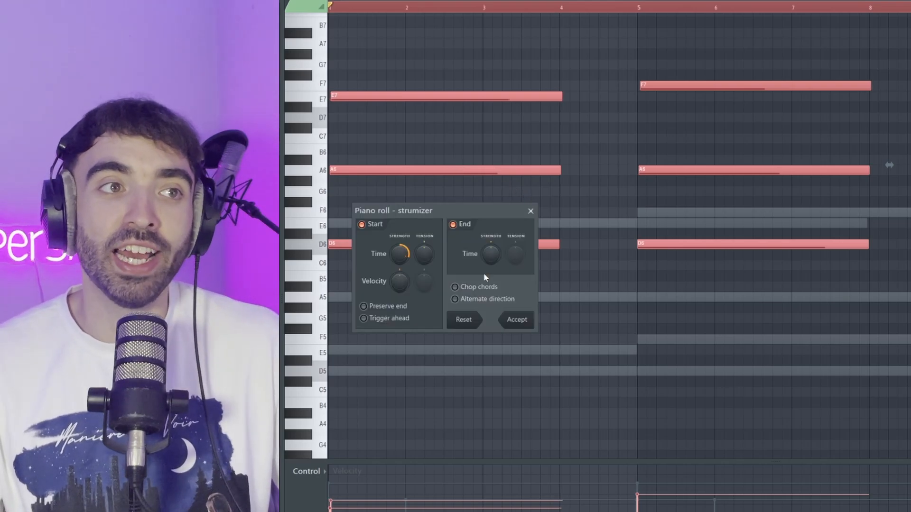
pyautogui.click(517, 320)
# Play back the strummed chords across the pattern and listen through bar 7
pyautogui.press('space')
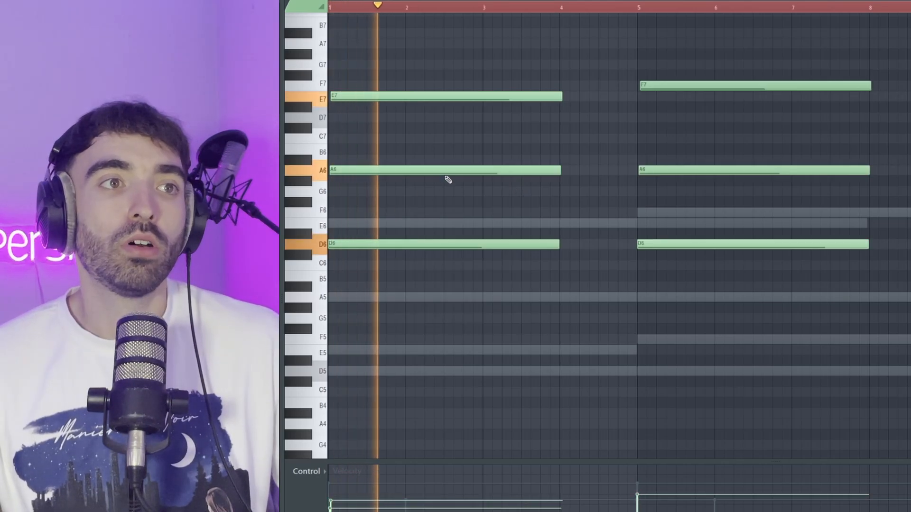
pyautogui.scroll(2, 448, 180)
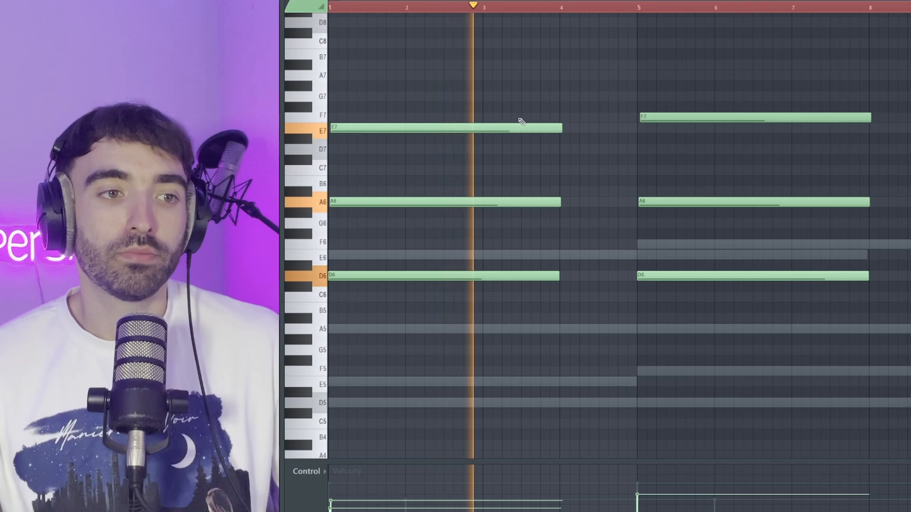
pyautogui.scroll(2, 628, 114)
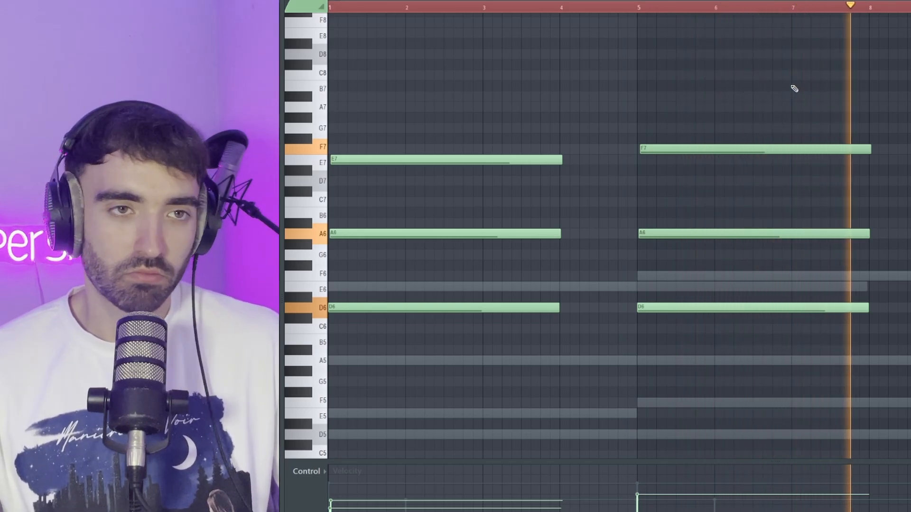
pyautogui.press('space')
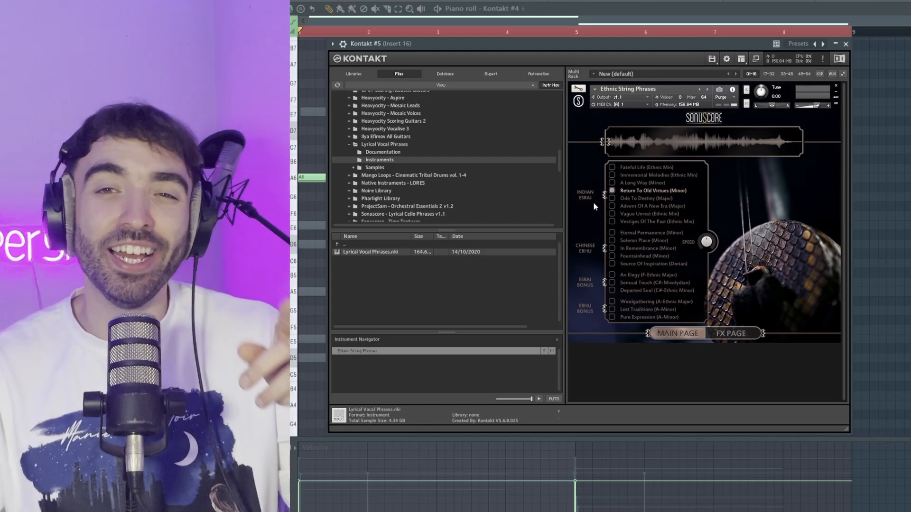
# Listen to the Ethnic String Phrases notes in Kontakt #5 and the low melody notes in Kontakt #6
pyautogui.moveTo(555, 47); pyautogui.dragTo(548, 57)
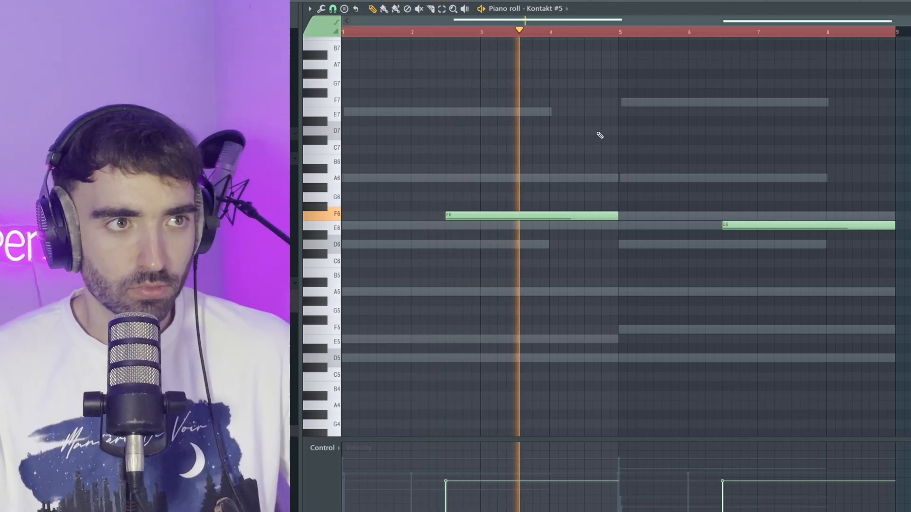
pyautogui.scroll(-1, 607, 141)
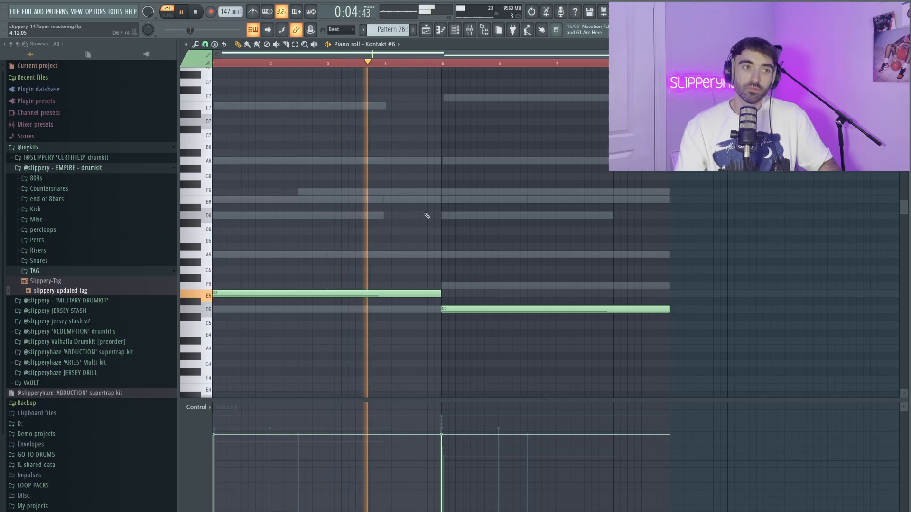
pyautogui.scroll(-2, 429, 214)
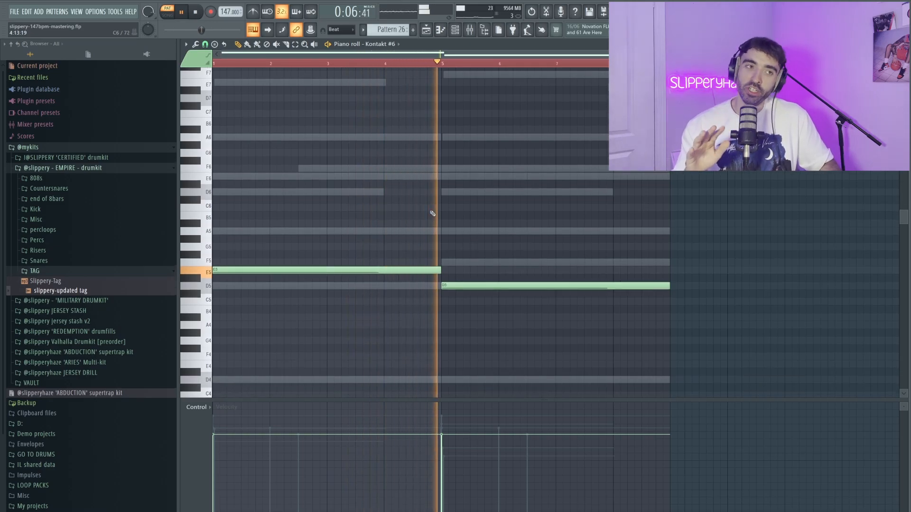
pyautogui.press('space')
pyautogui.scroll(4, 429, 208)
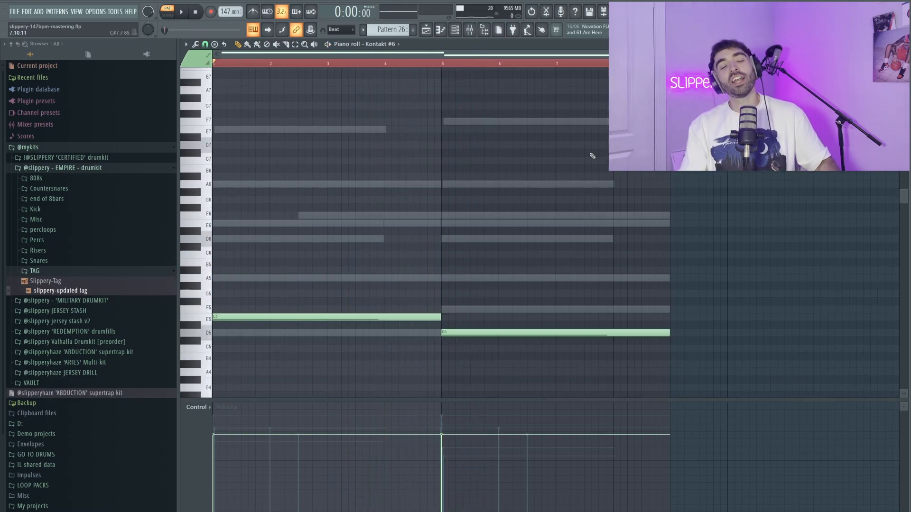
pyautogui.press('space')
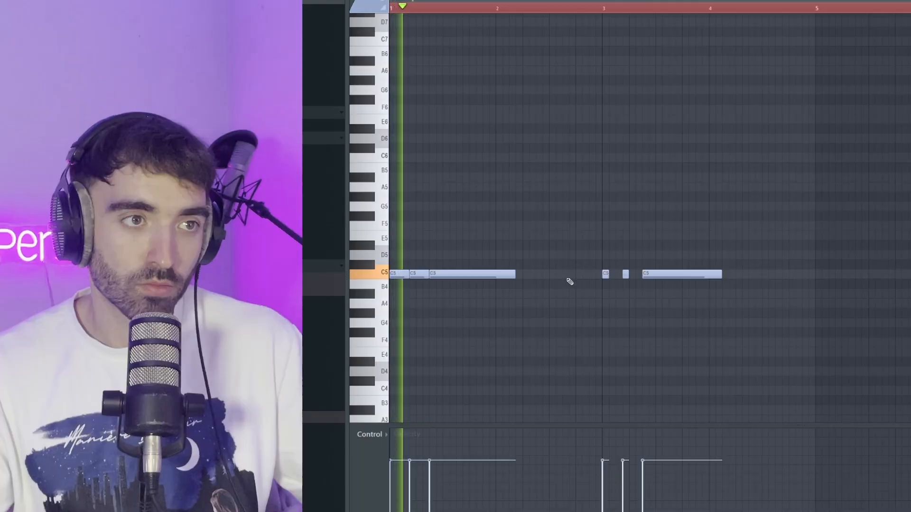
# Place a short C5 hi-hat note in the second half of bar 2 in Pattern 27 and play back the hi-hat rolls
pyautogui.click(565, 274)
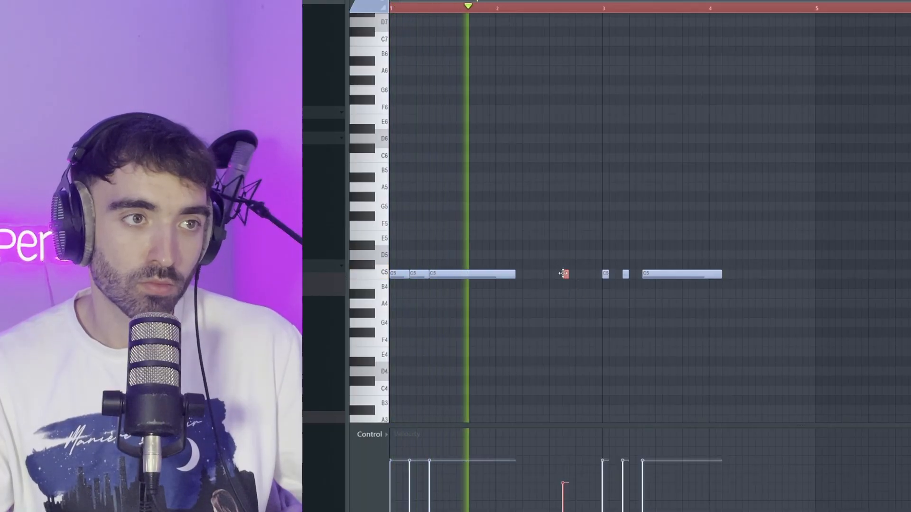
pyautogui.scroll(2, 582, 276)
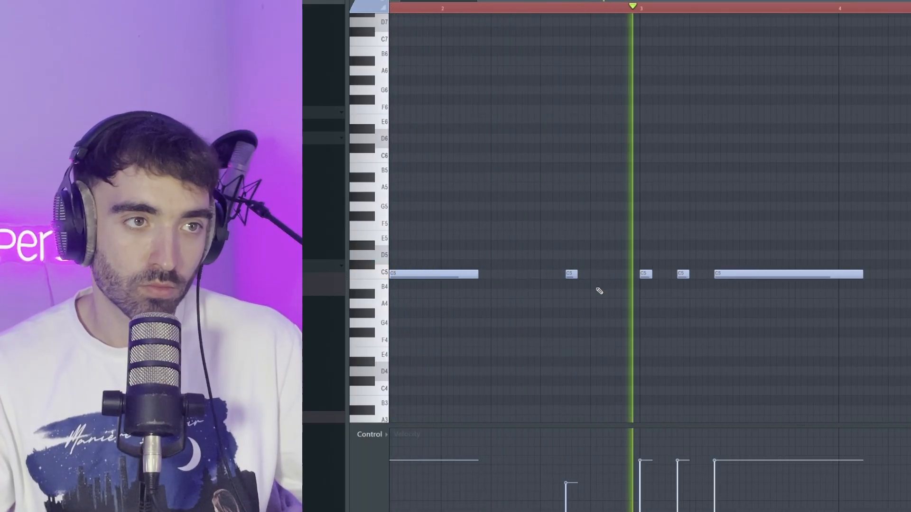
pyautogui.scroll(-2, 621, 296)
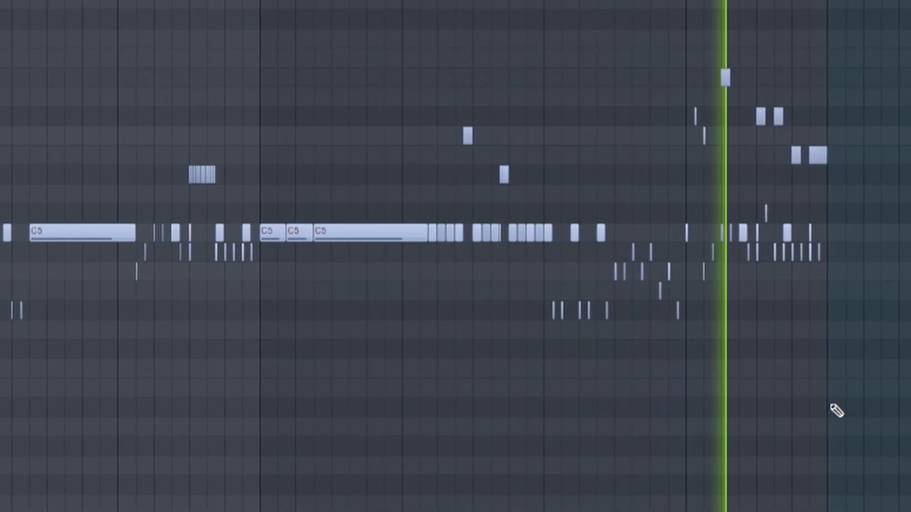
pyautogui.scroll(4, 852, 407)
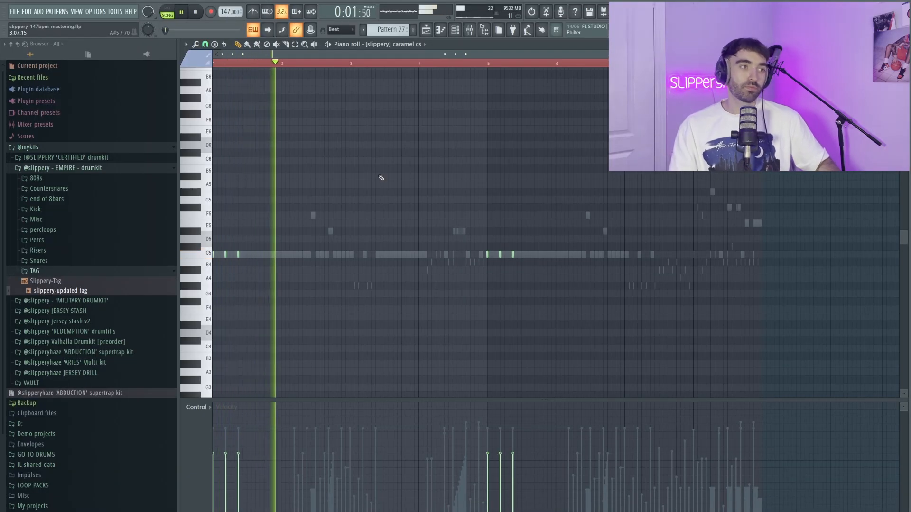
# Examine the SLIPS KWEFF notes and the percussion steps in the channel rack for Pattern 27 during playback
pyautogui.press('space')
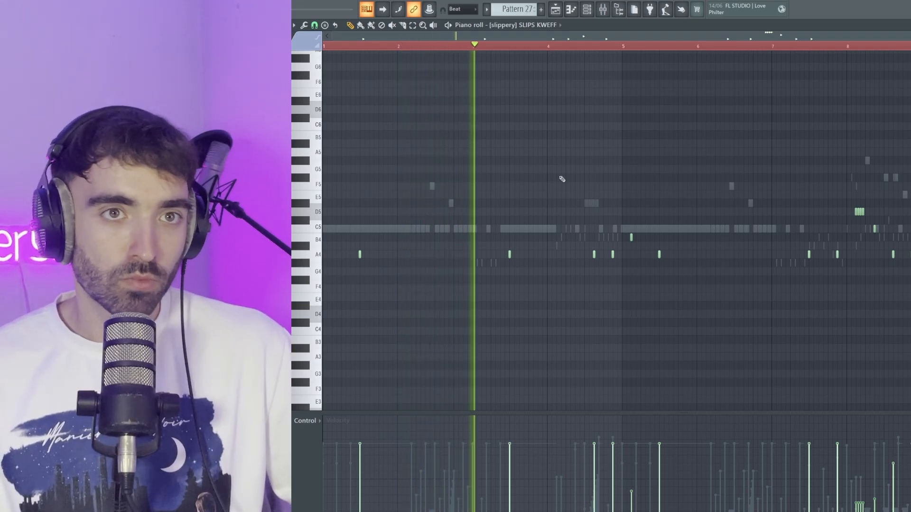
pyautogui.keyDown('ctrl'); pyautogui.scroll(-2, 579, 181); pyautogui.keyUp('ctrl')
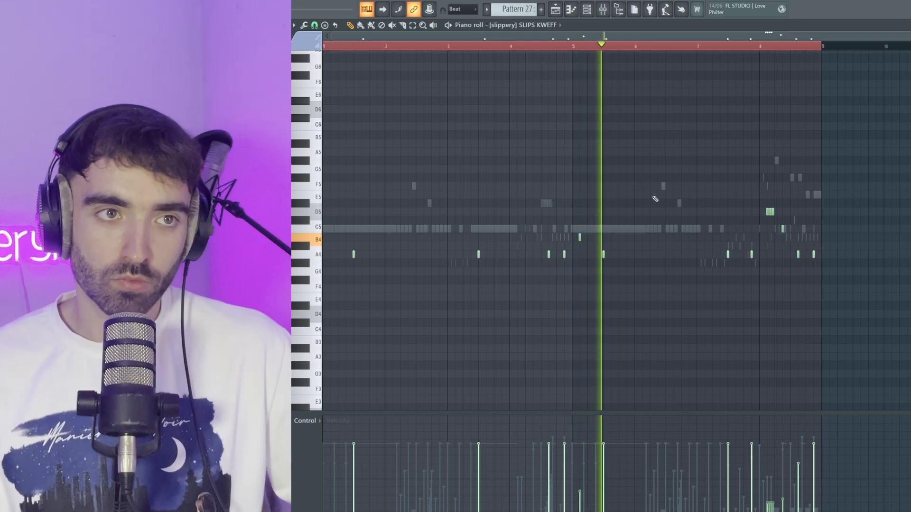
pyautogui.keyDown('ctrl'); pyautogui.scroll(4, 844, 241); pyautogui.keyUp('ctrl')
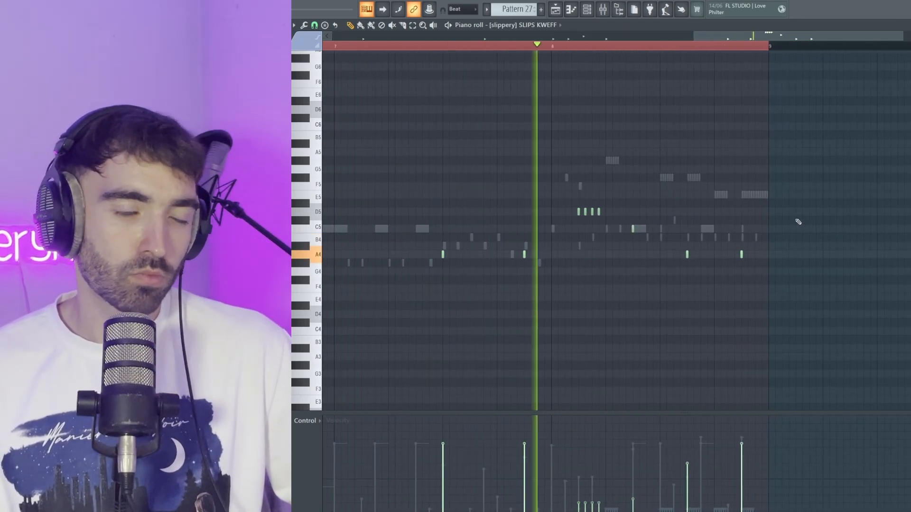
pyautogui.keyDown('ctrl'); pyautogui.scroll(-4, 787, 222); pyautogui.keyUp('ctrl')
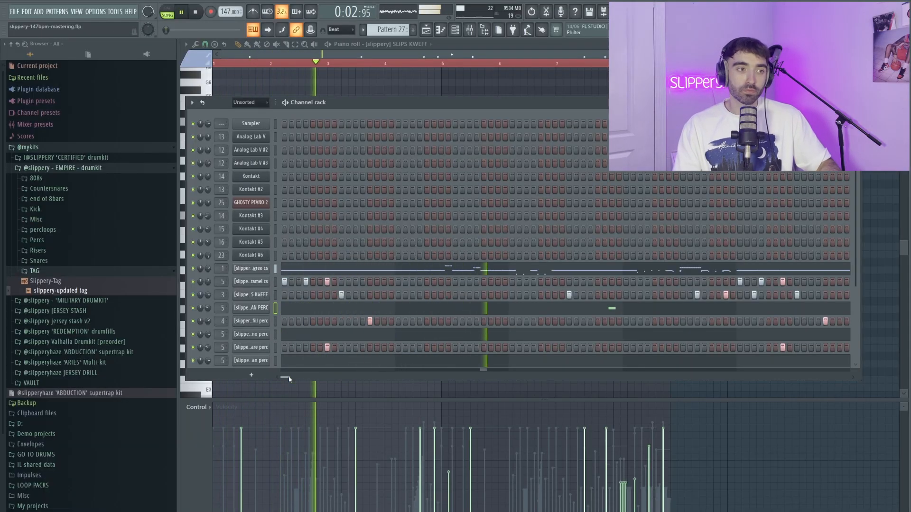
pyautogui.moveTo(288, 378); pyautogui.dragTo(338, 379)
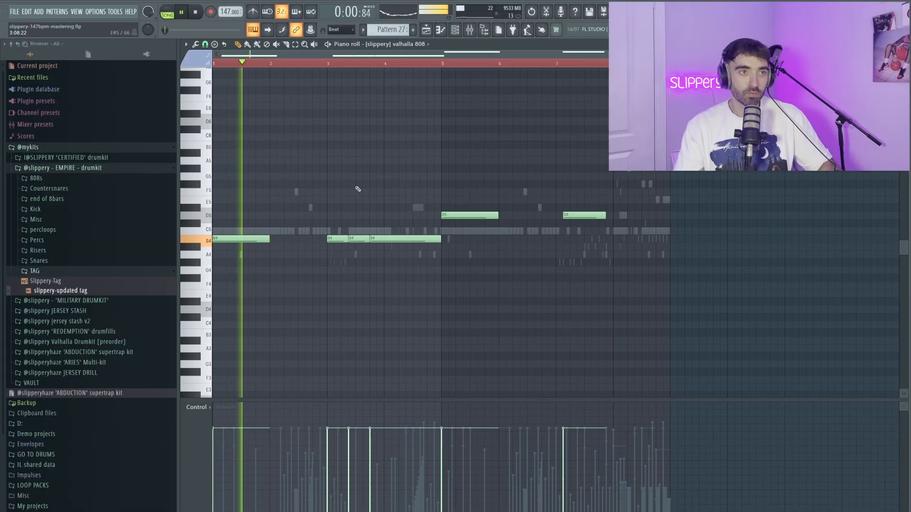
# Examine the valhalla 808 pattern, including its B4 and D5 base notes and the slide notes before bar 5
pyautogui.scroll(3, 360, 189)
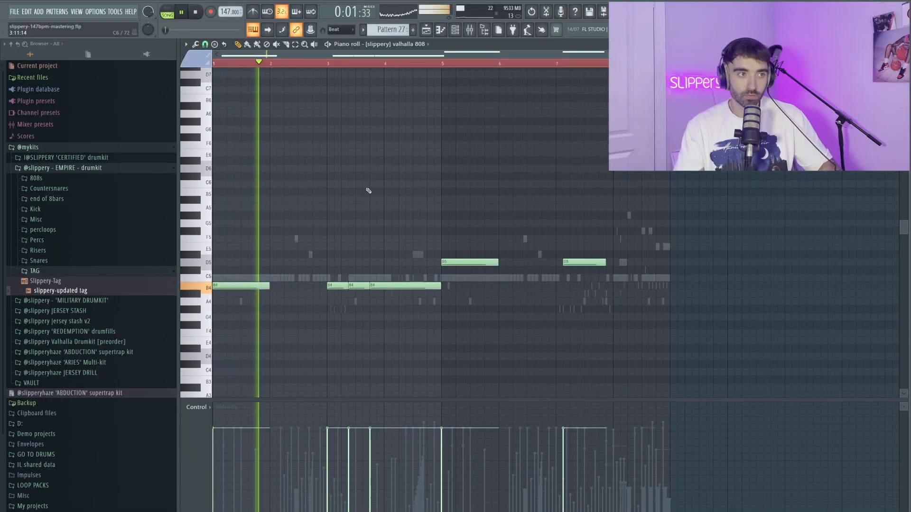
pyautogui.scroll(-2, 372, 194)
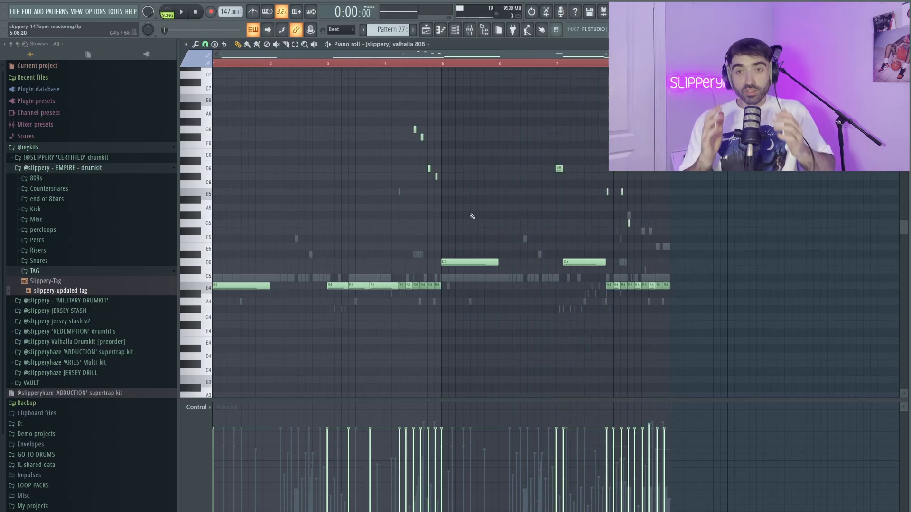
pyautogui.scroll(-1, 471, 216)
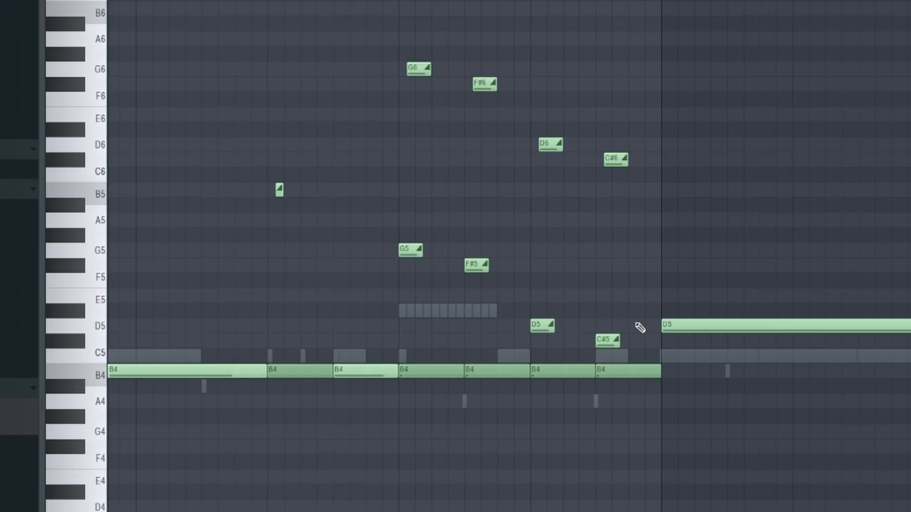
pyautogui.moveTo(636, 350); pyautogui.dragTo(382, 4)
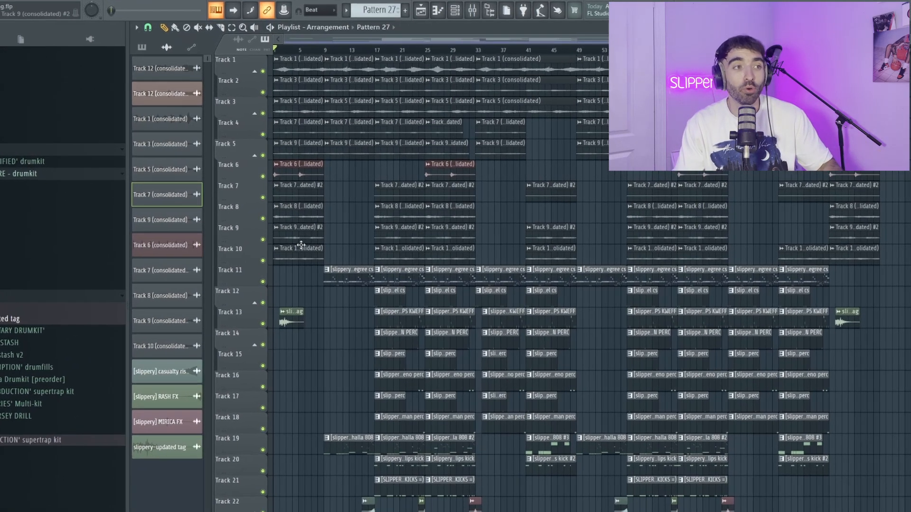
# Select the clips on Tracks 6 to 10 in the first eight bars of the playlist arrangement
pyautogui.moveTo(326, 233); pyautogui.dragTo(295, 68)
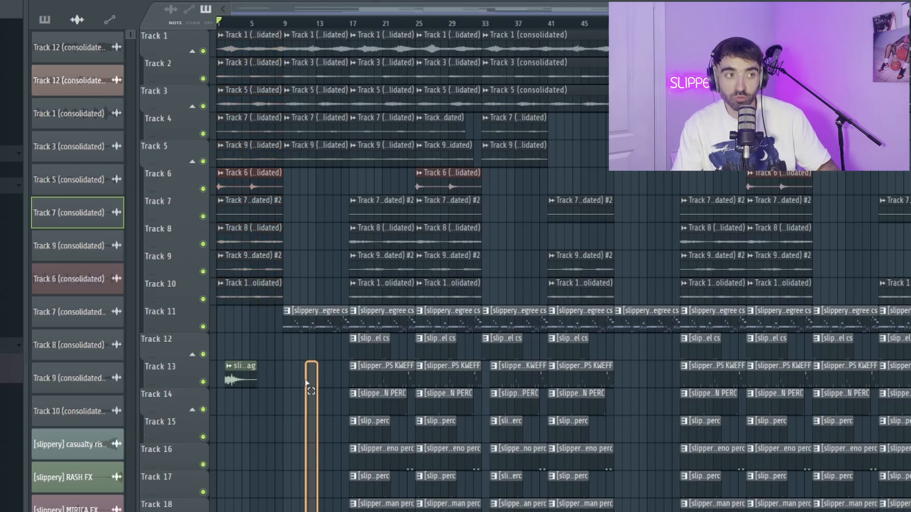
pyautogui.moveTo(239, 217); pyautogui.dragTo(183, 171)
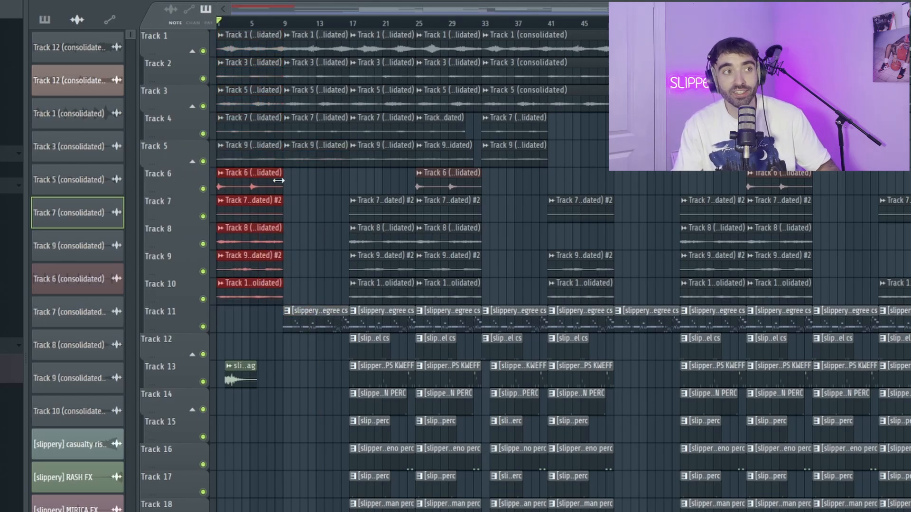
# Examine the melody clips in the arrangement by selecting those on Tracks 6 to 10 across bars 17 to 32
pyautogui.moveTo(396, 69); pyautogui.dragTo(402, 441)
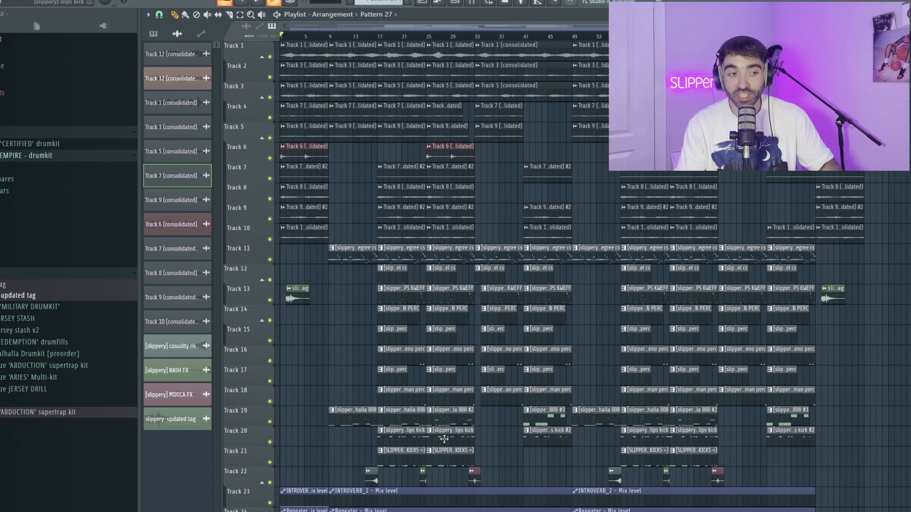
pyautogui.moveTo(442, 466); pyautogui.dragTo(422, 307)
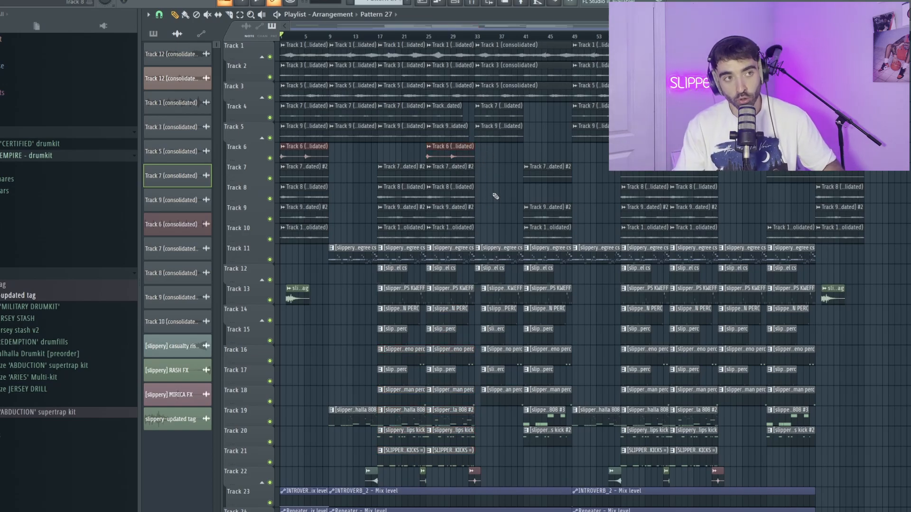
pyautogui.moveTo(468, 221); pyautogui.dragTo(387, 155)
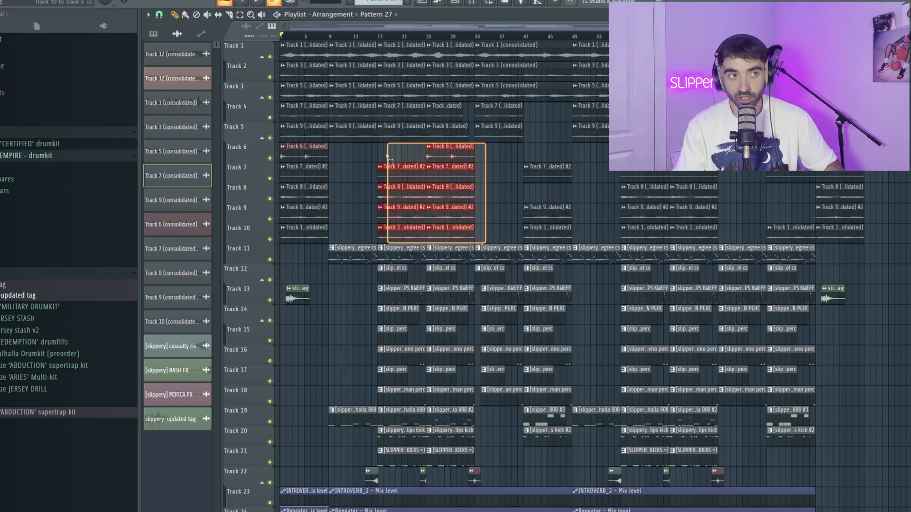
pyautogui.rightClick(508, 436)
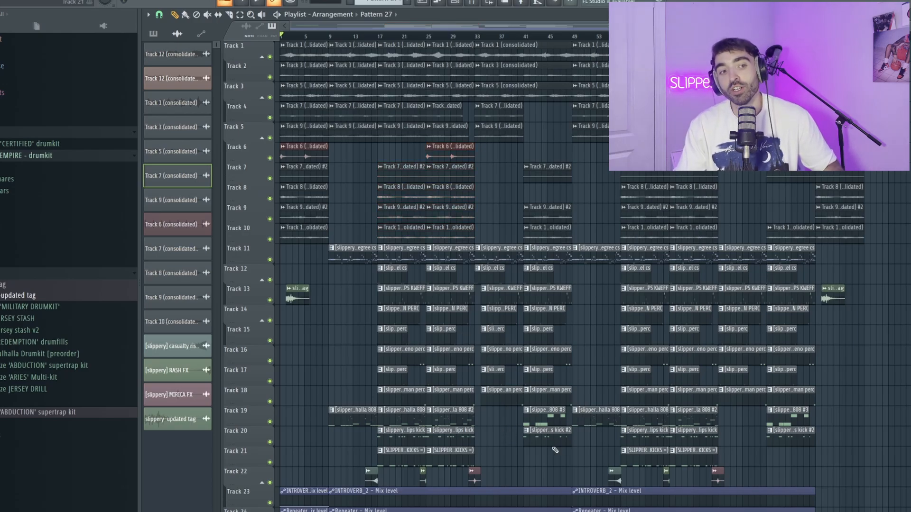
# Examine the valhalla 808 #3 and slips kick #2 clips at bar 41 and the Track 8 to 10 clips from bar 25
pyautogui.moveTo(552, 448); pyautogui.dragTo(546, 407)
pyautogui.rightClick(617, 375)
pyautogui.moveTo(483, 241); pyautogui.dragTo(459, 189)
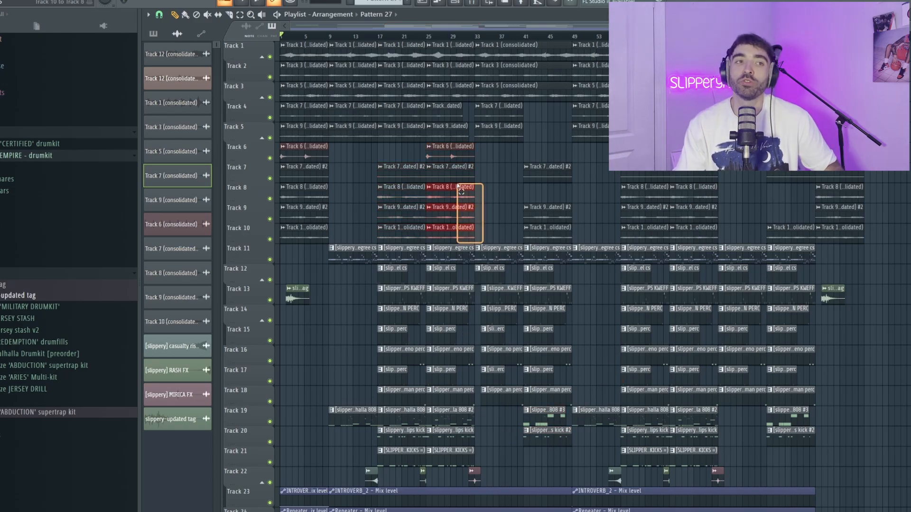
pyautogui.moveTo(607, 39); pyautogui.dragTo(578, 447)
pyautogui.moveTo(597, 410); pyautogui.dragTo(356, 410)
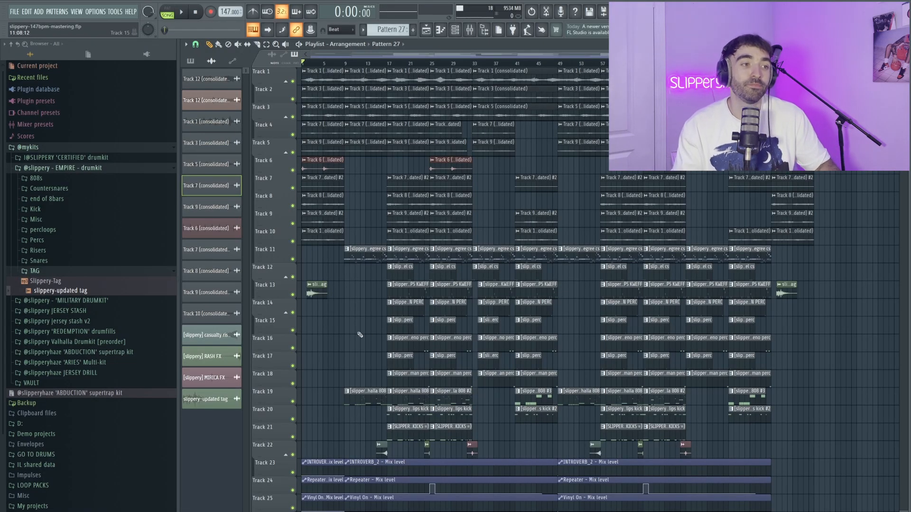
# Play the arrangement from the start, then replay it from about bar 29 through the transition at bar 49
pyautogui.press('space')
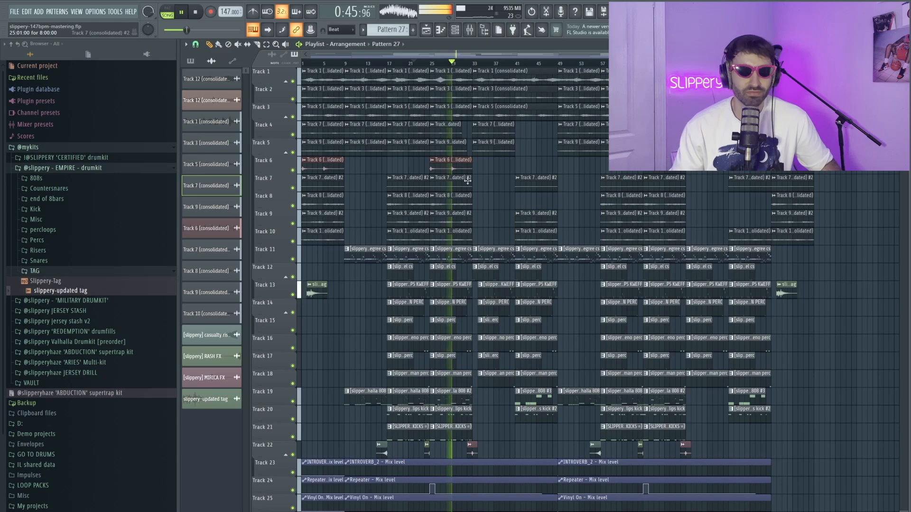
pyautogui.press('space')
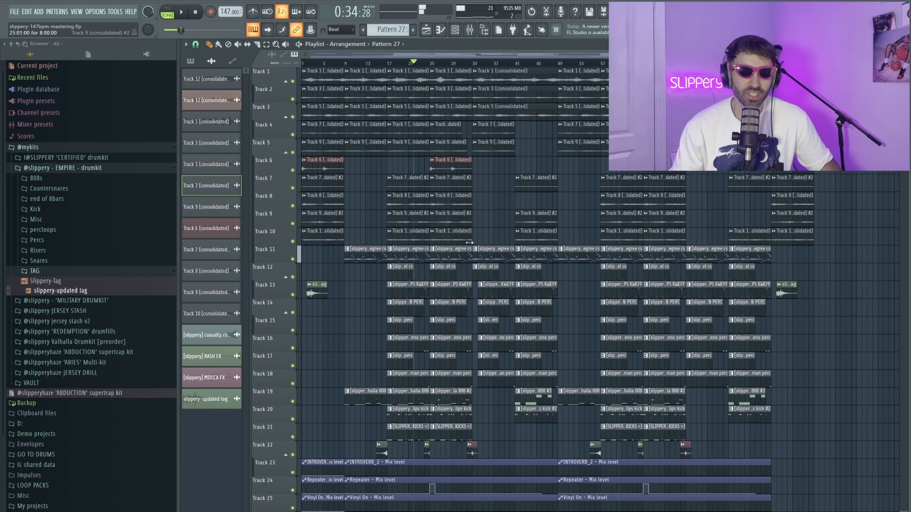
pyautogui.scroll(3, 470, 287)
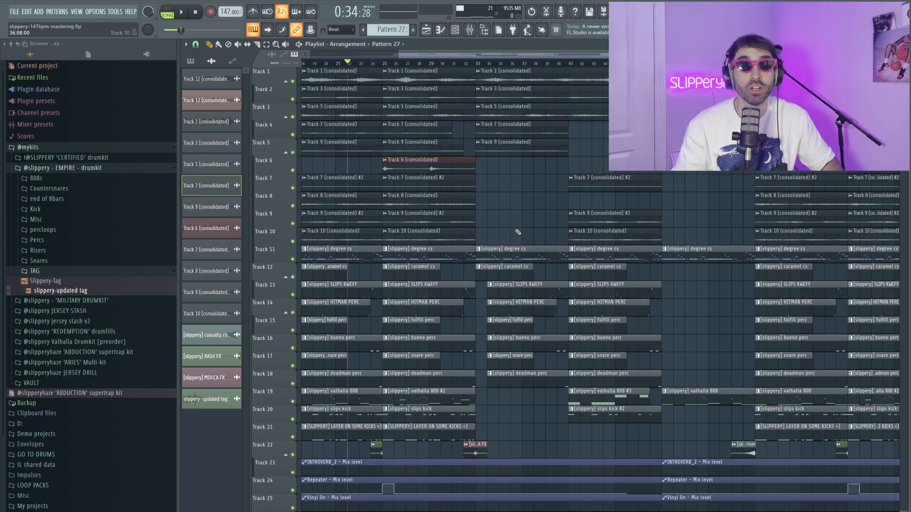
pyautogui.click(431, 65)
pyautogui.press('space')
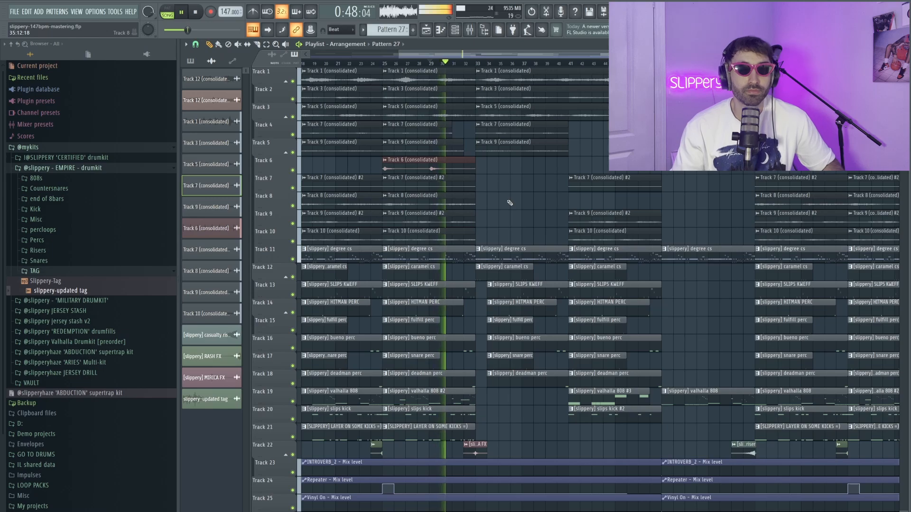
pyautogui.scroll(-3, 506, 201)
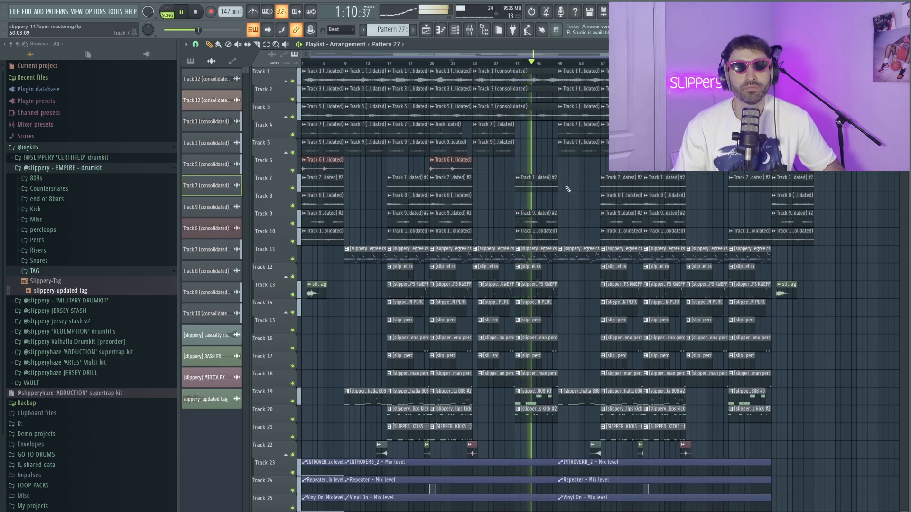
pyautogui.scroll(2, 569, 195)
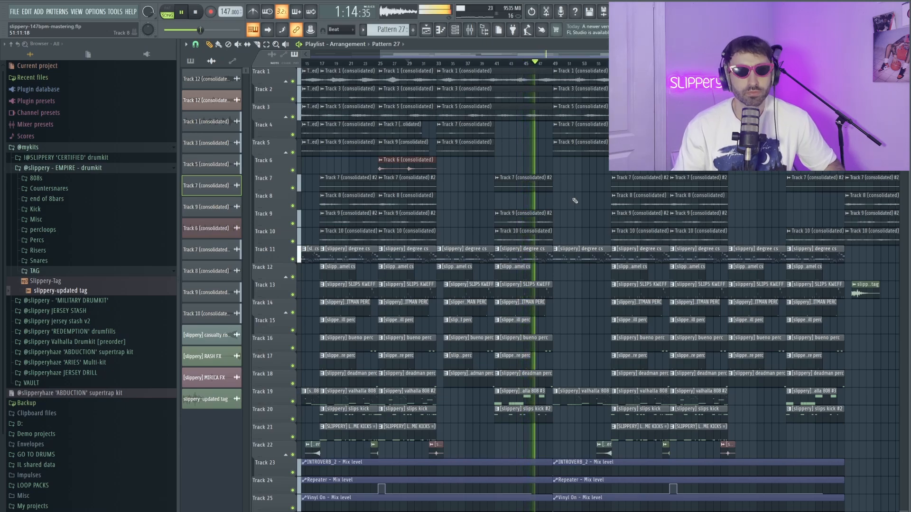
pyautogui.scroll(-1, 582, 206)
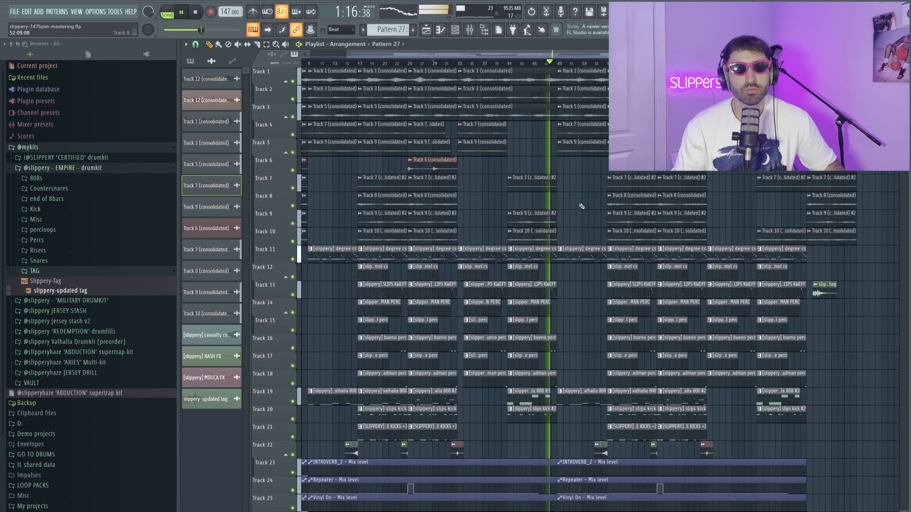
pyautogui.scroll(-2, 579, 213)
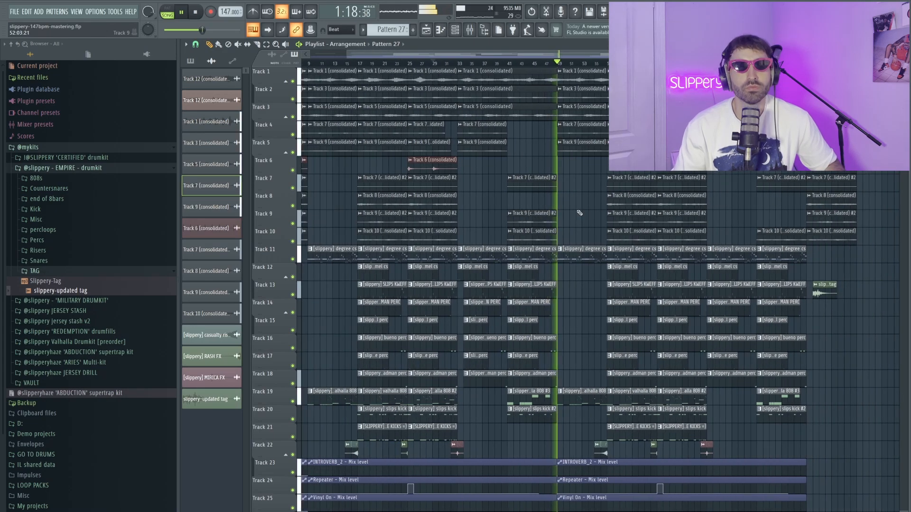
pyautogui.scroll(-1, 573, 258)
# Select the valhalla 808 clip on Track 19 at bar 49 and compare it with the section starting at bar 9
pyautogui.keyDown('ctrl'); pyautogui.moveTo(586, 421); pyautogui.dragTo(570, 300); pyautogui.keyUp('ctrl')
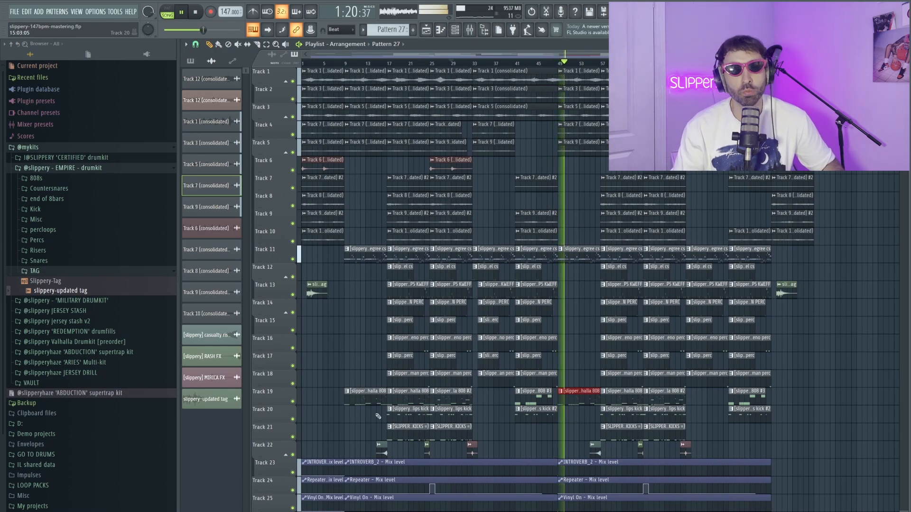
pyautogui.keyDown('ctrl'); pyautogui.moveTo(369, 422); pyautogui.dragTo(358, 230); pyautogui.keyUp('ctrl')
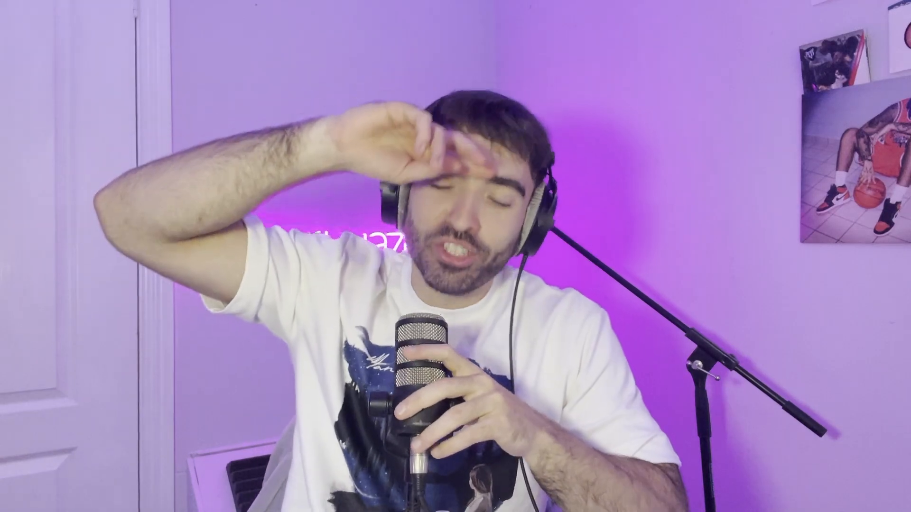